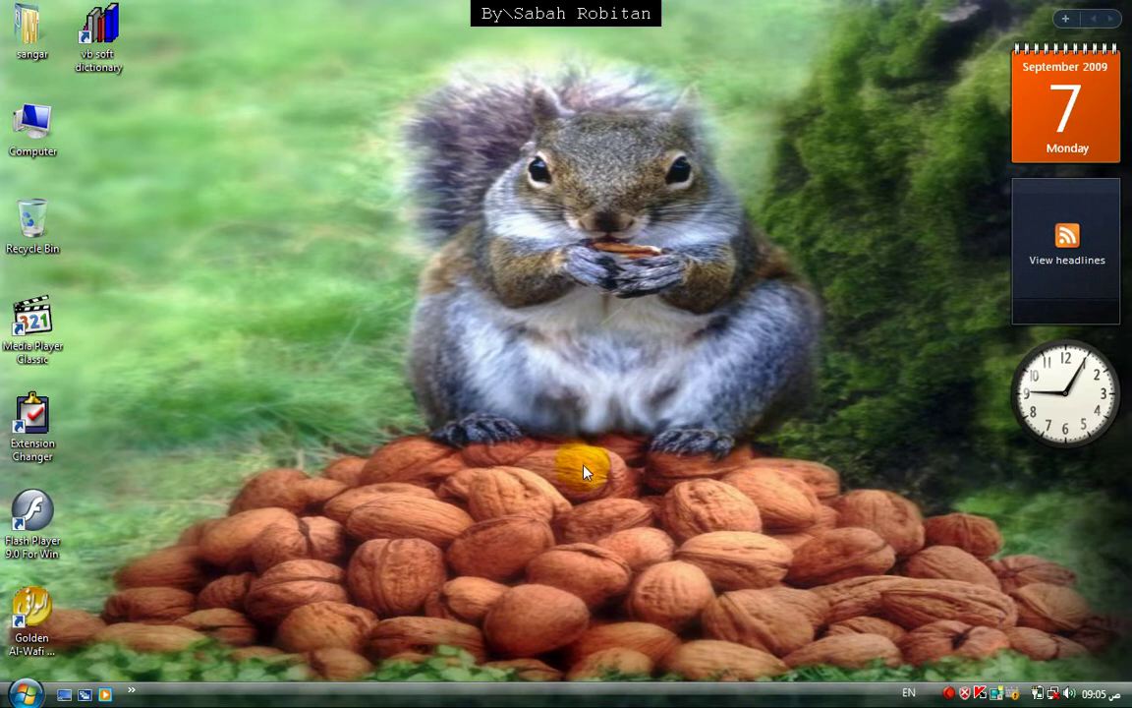
Launch Adobe Premiere Pro CS3 from the Start menu's All Programs list.
left_click(32, 693)
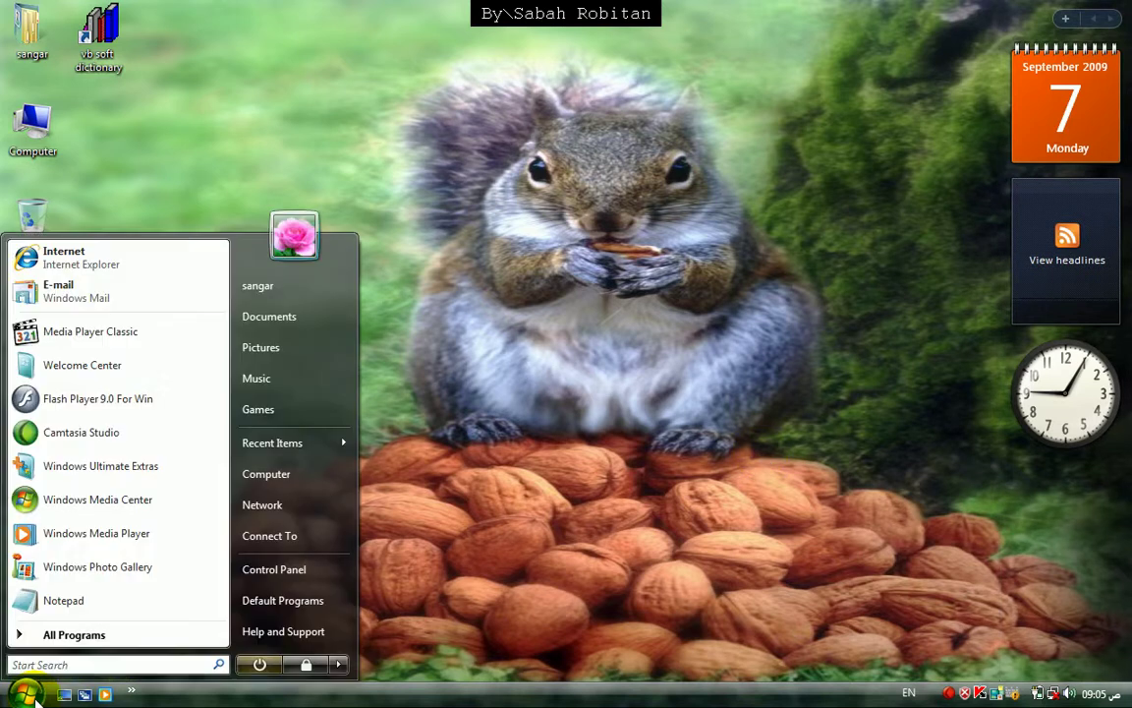
left_click(71, 634)
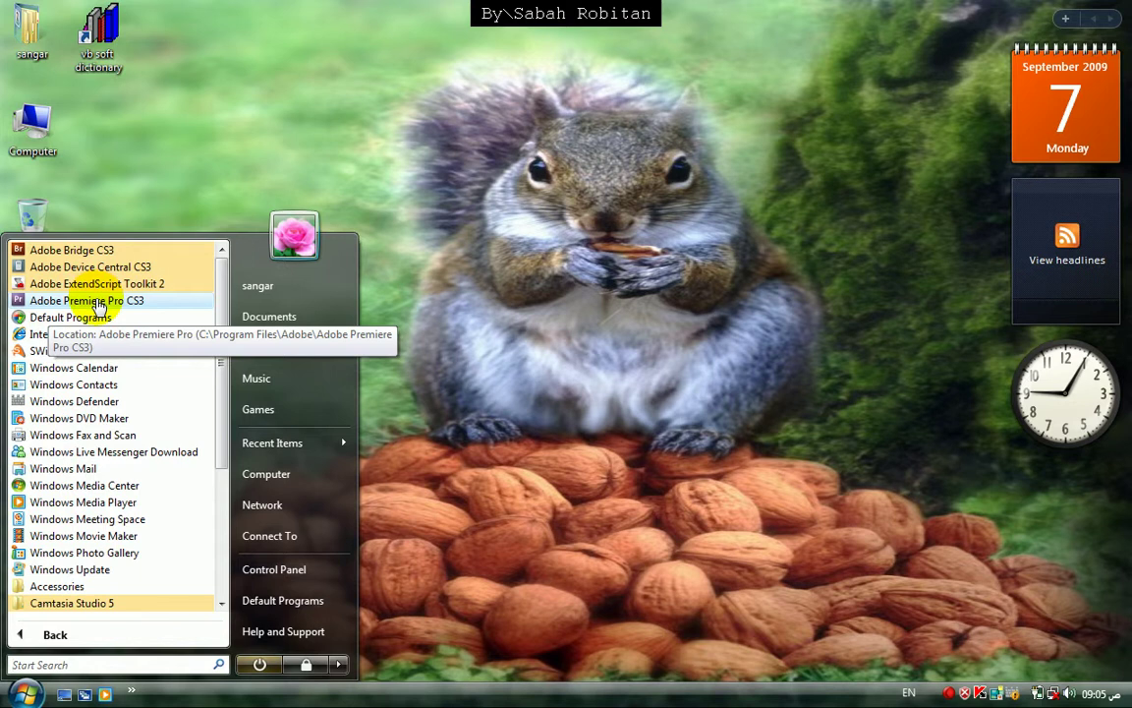
left_click(97, 304)
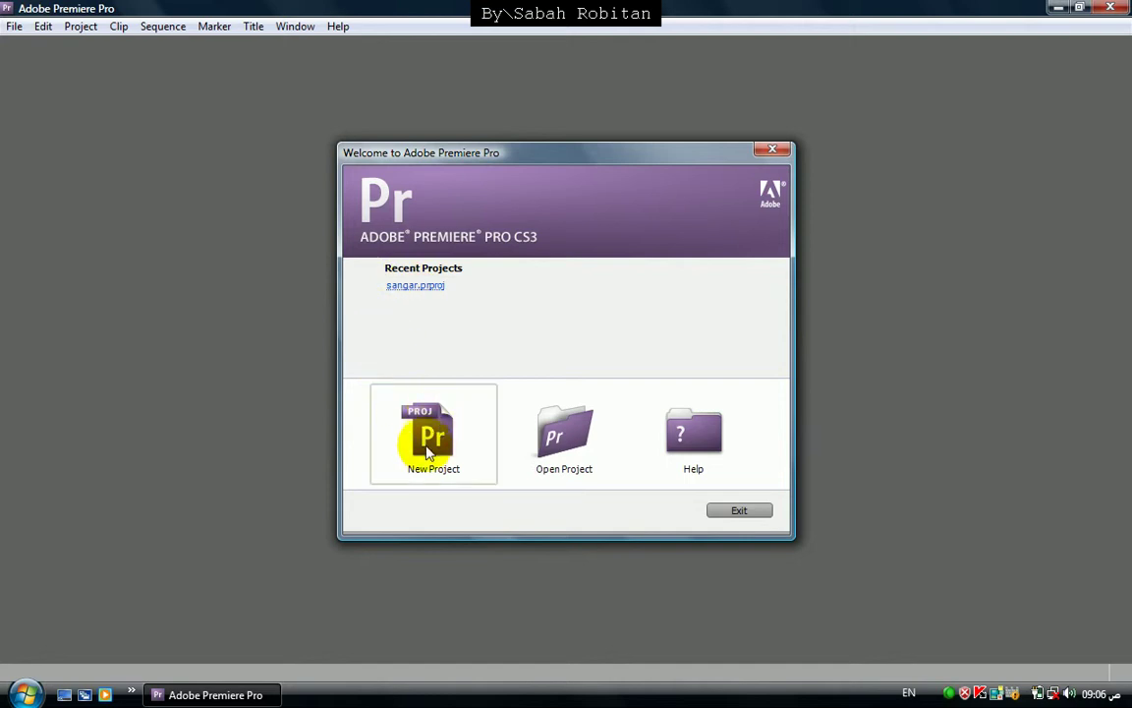
Open sangar.prproj from the welcome screen's Recent Projects list.
left_click(412, 287)
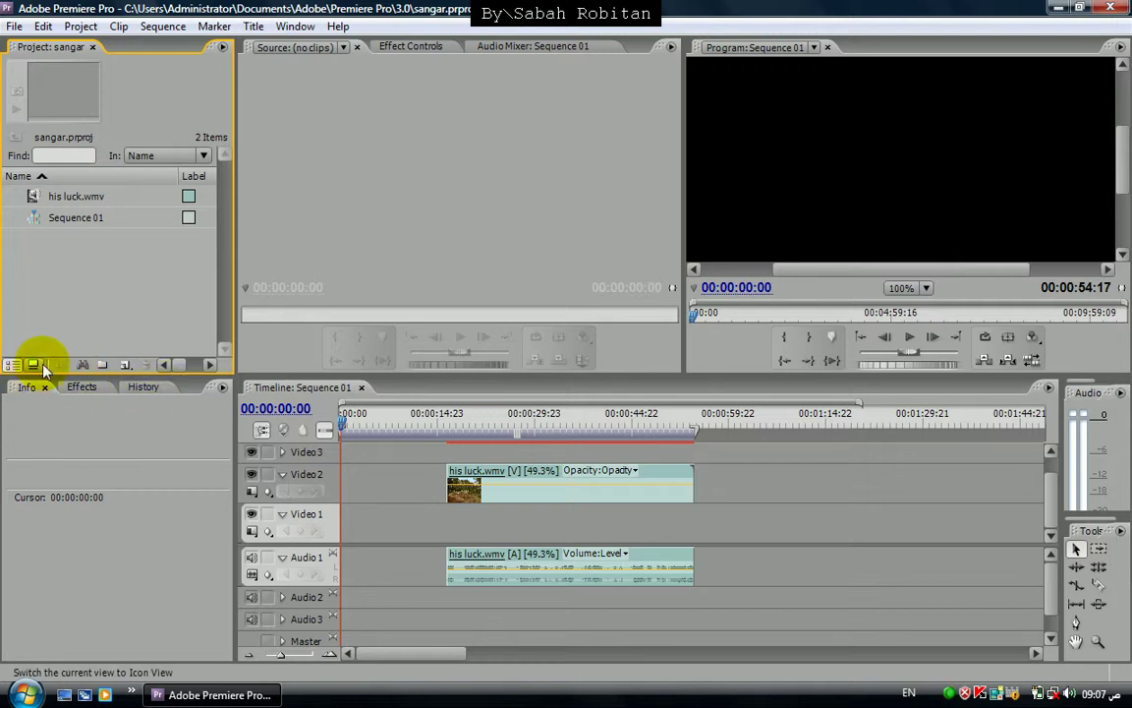
Select his luck.wmv, look at the Effects and History panels, then view its Info panel.
left_click(59, 198)
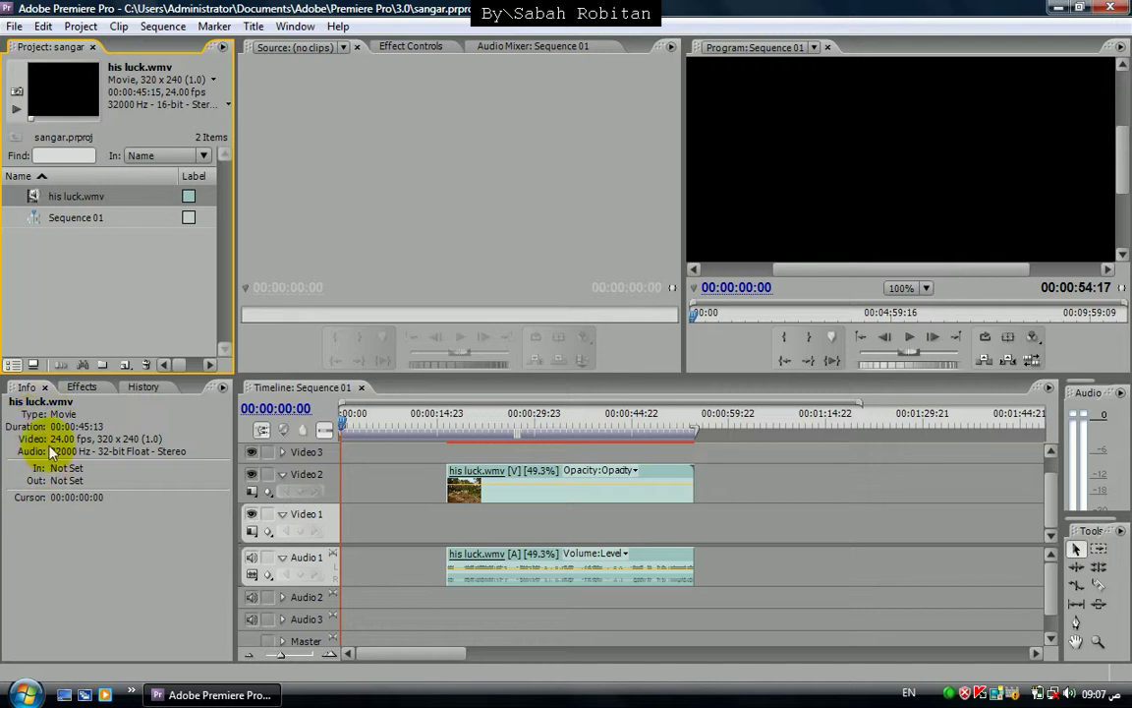
left_click(78, 387)
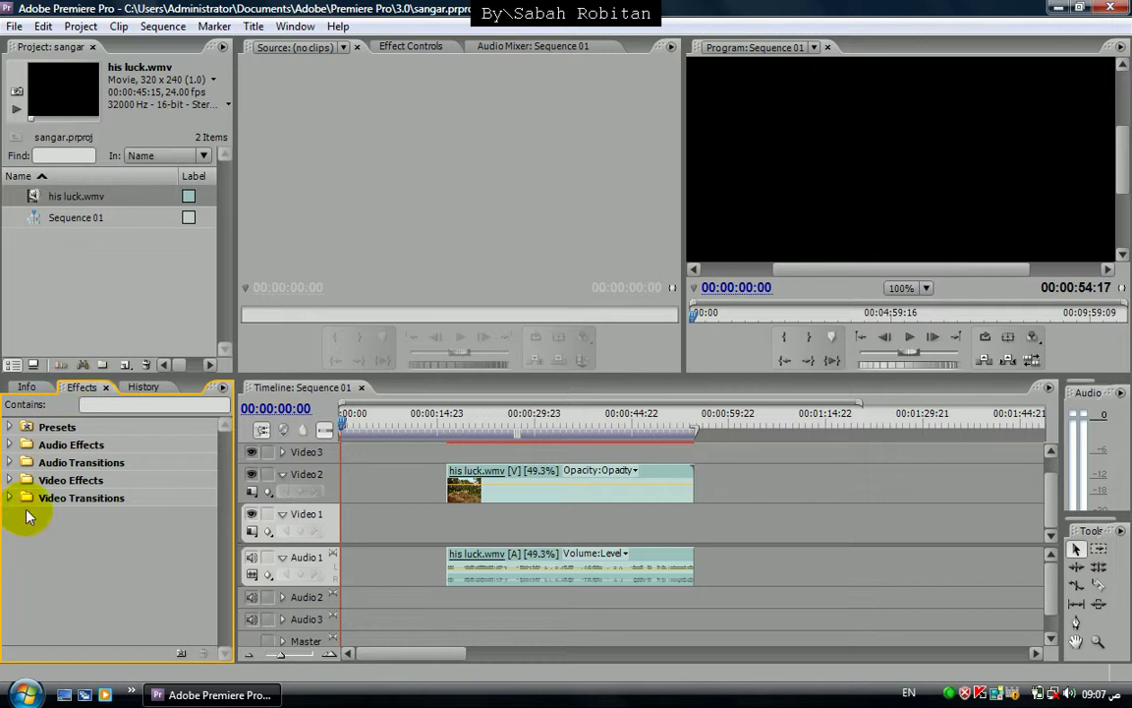
left_click(128, 387)
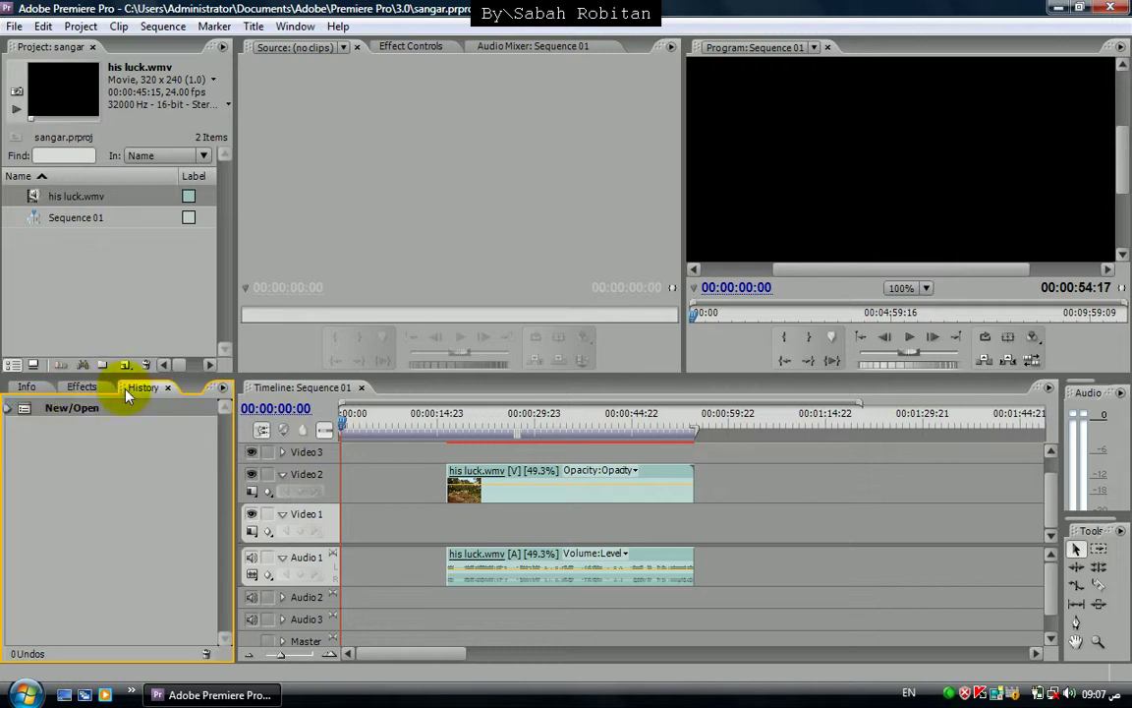
left_click(50, 391)
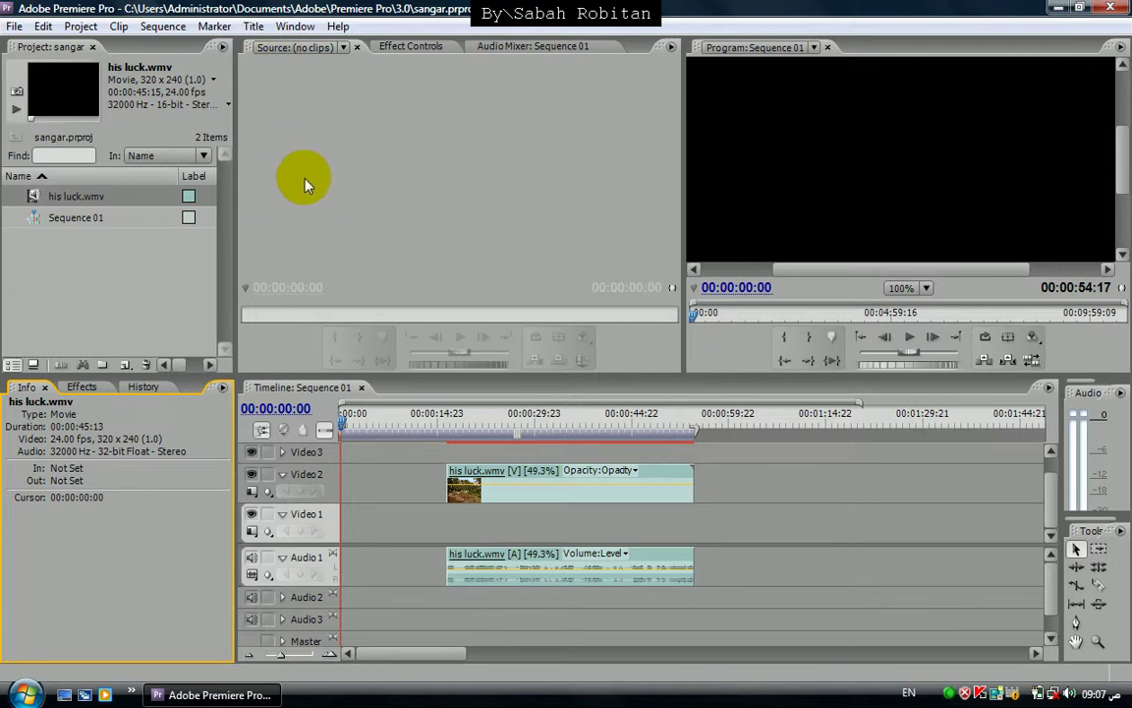
Load his luck.wmv into the Source monitor and play it, stopping at 00:00:02:06.
left_click(60, 196)
left_click(112, 248)
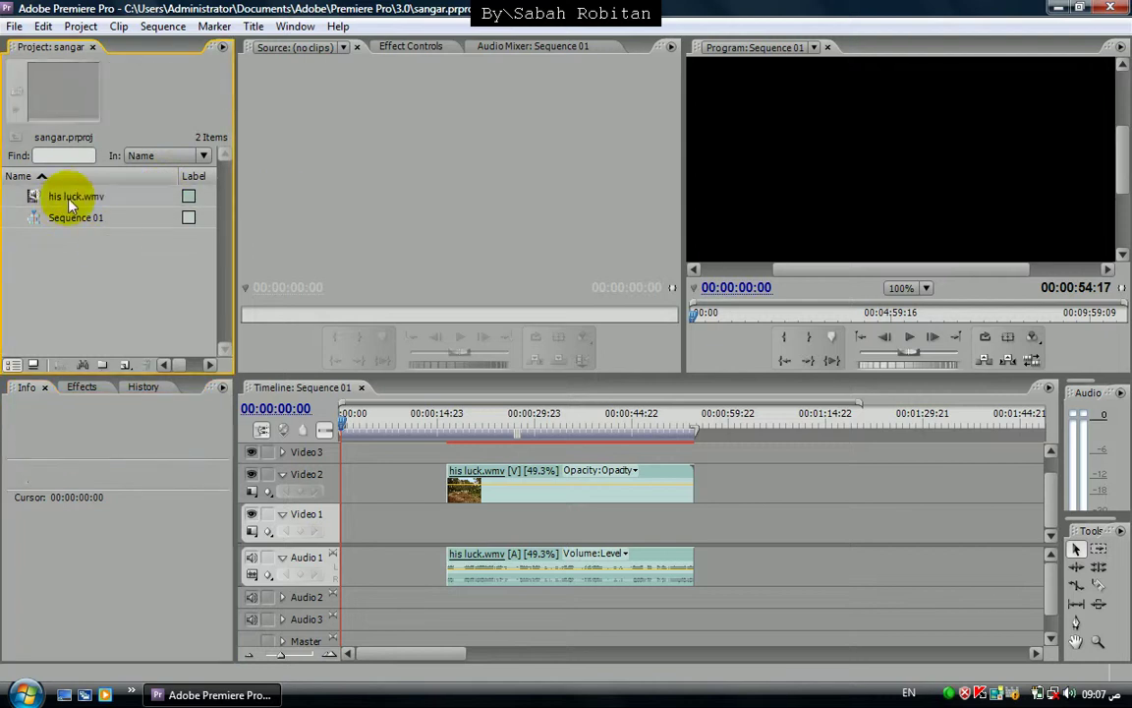
left_click(52, 195)
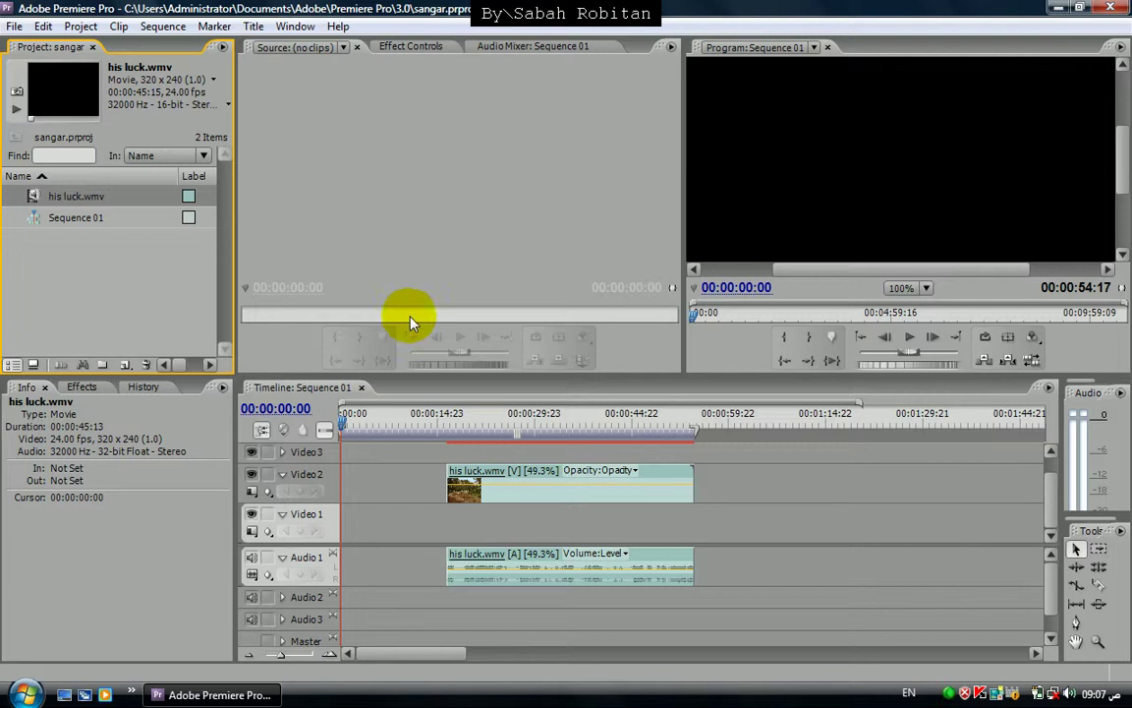
left_click(75, 197)
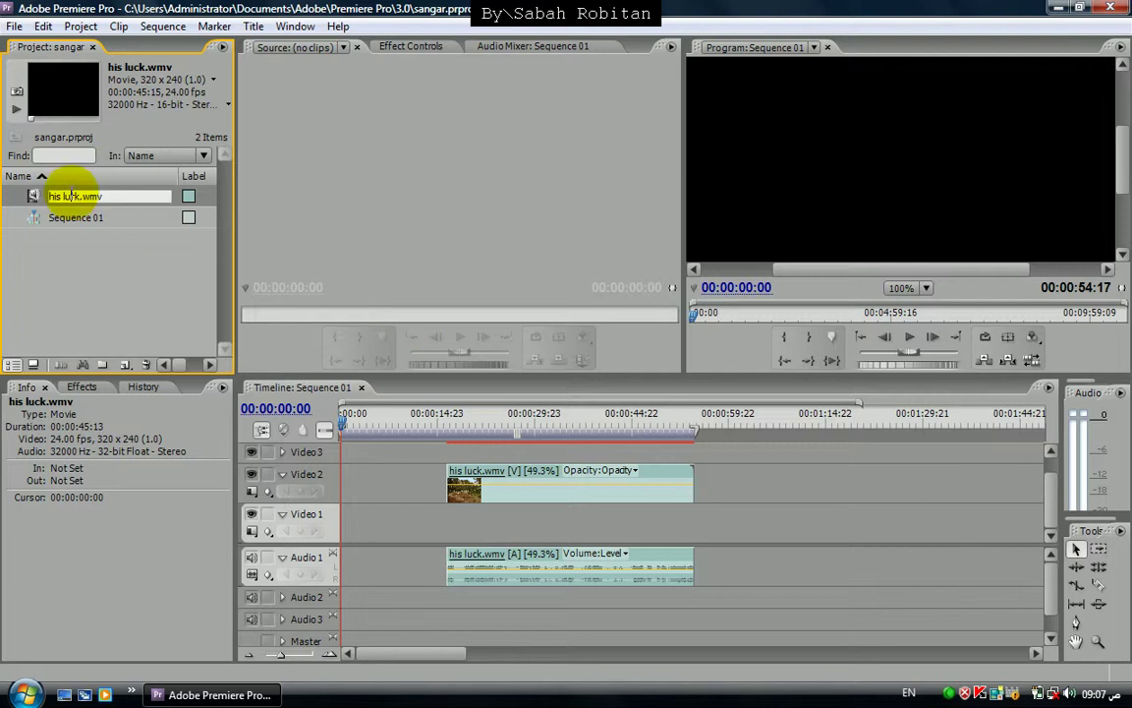
double_click(31, 193)
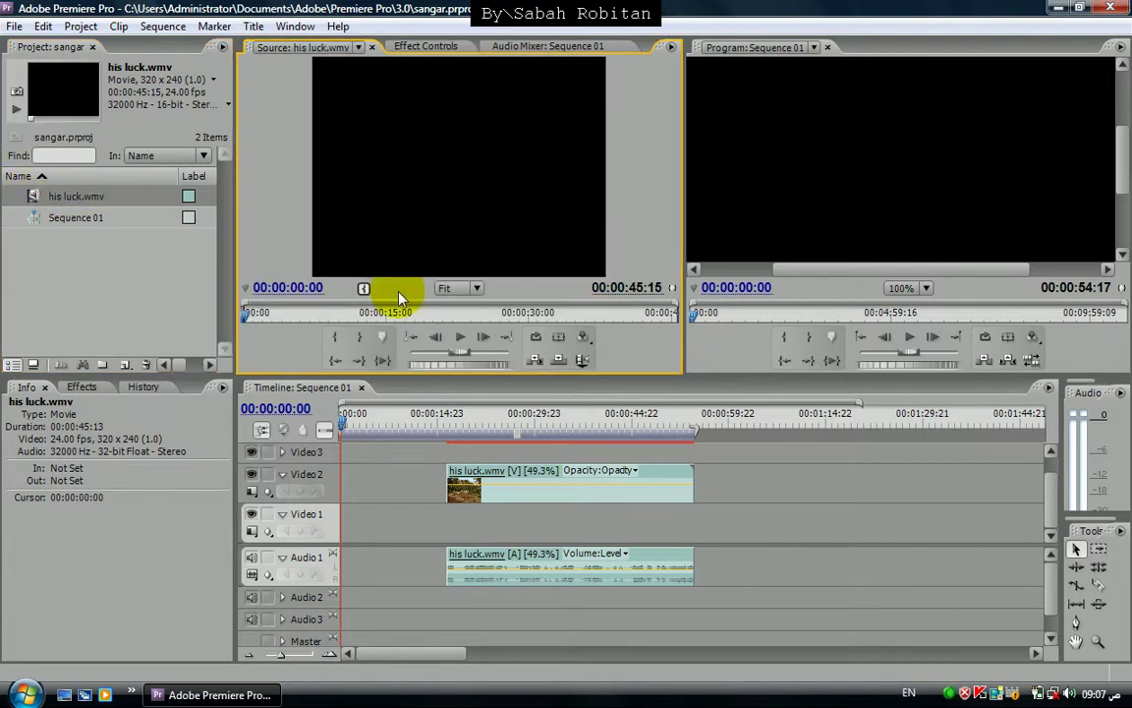
left_click(460, 337)
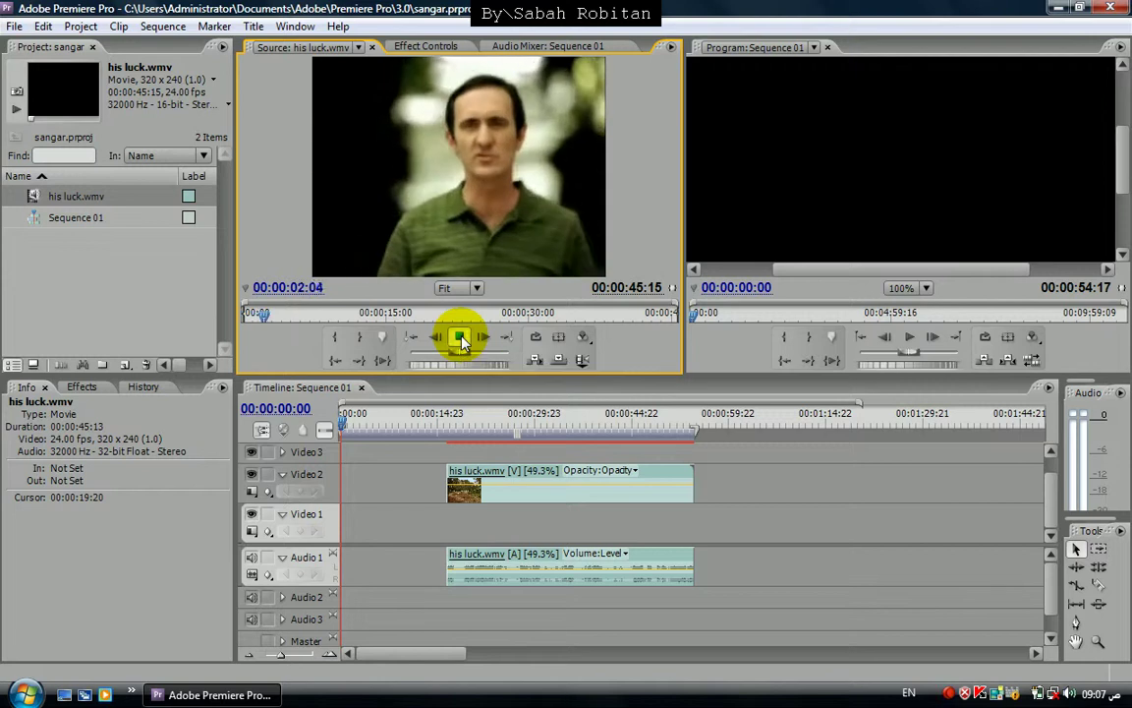
left_click(460, 338)
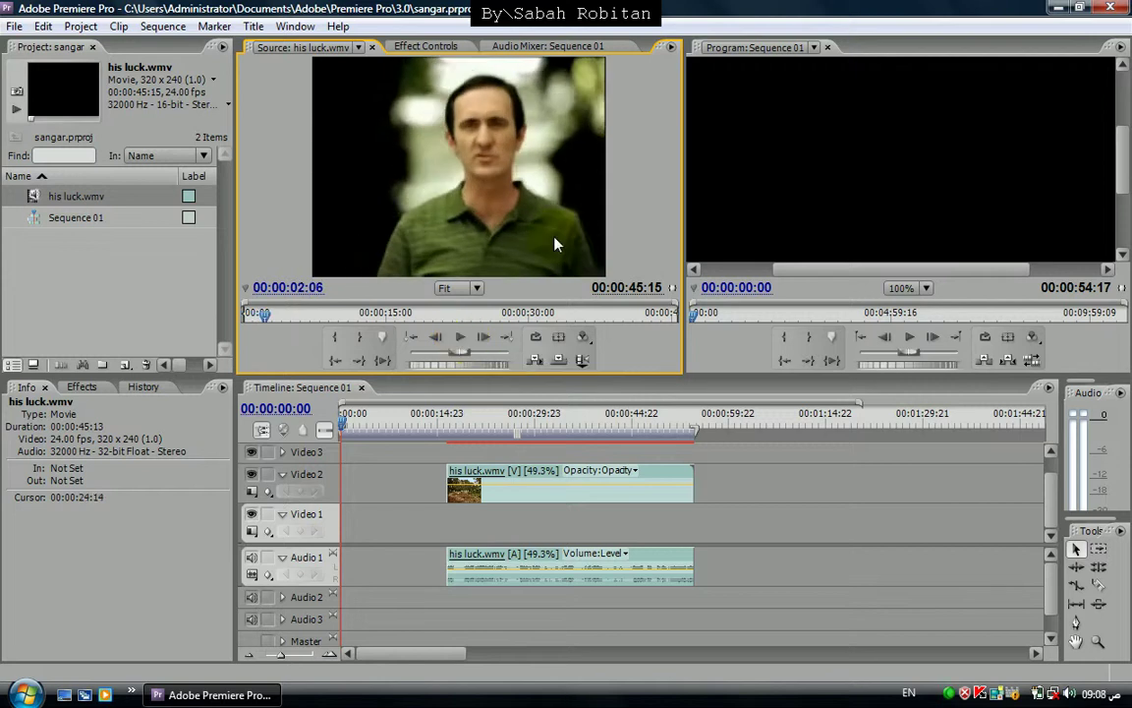
left_click(445, 47)
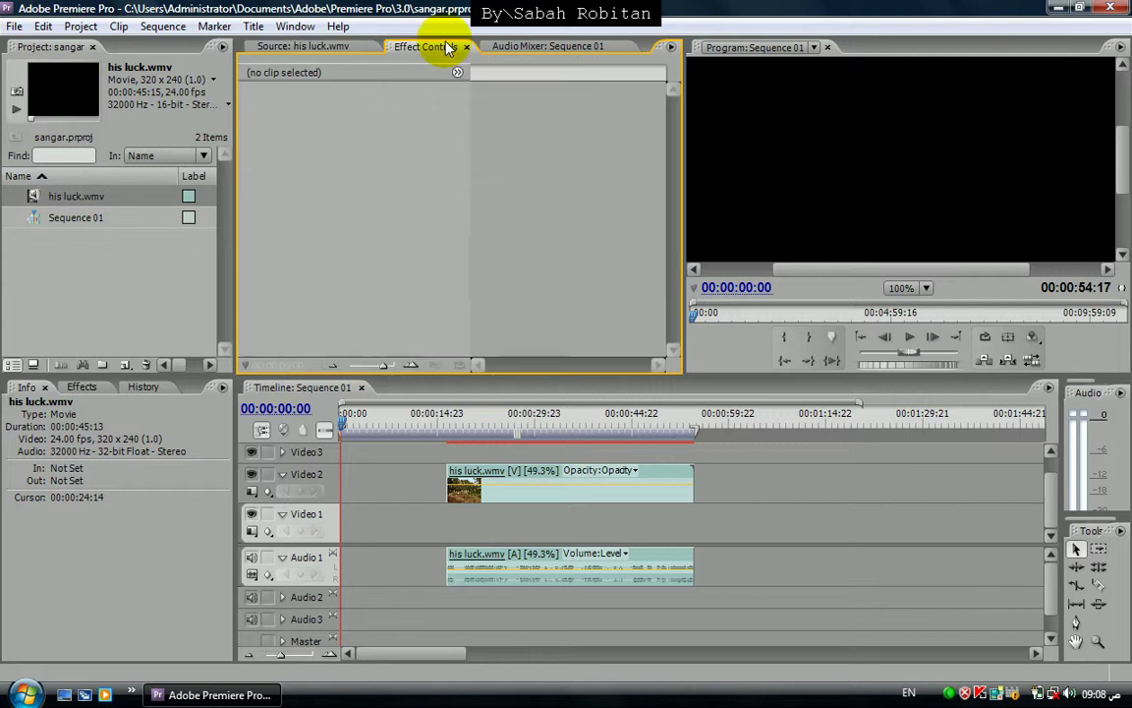
left_click(512, 47)
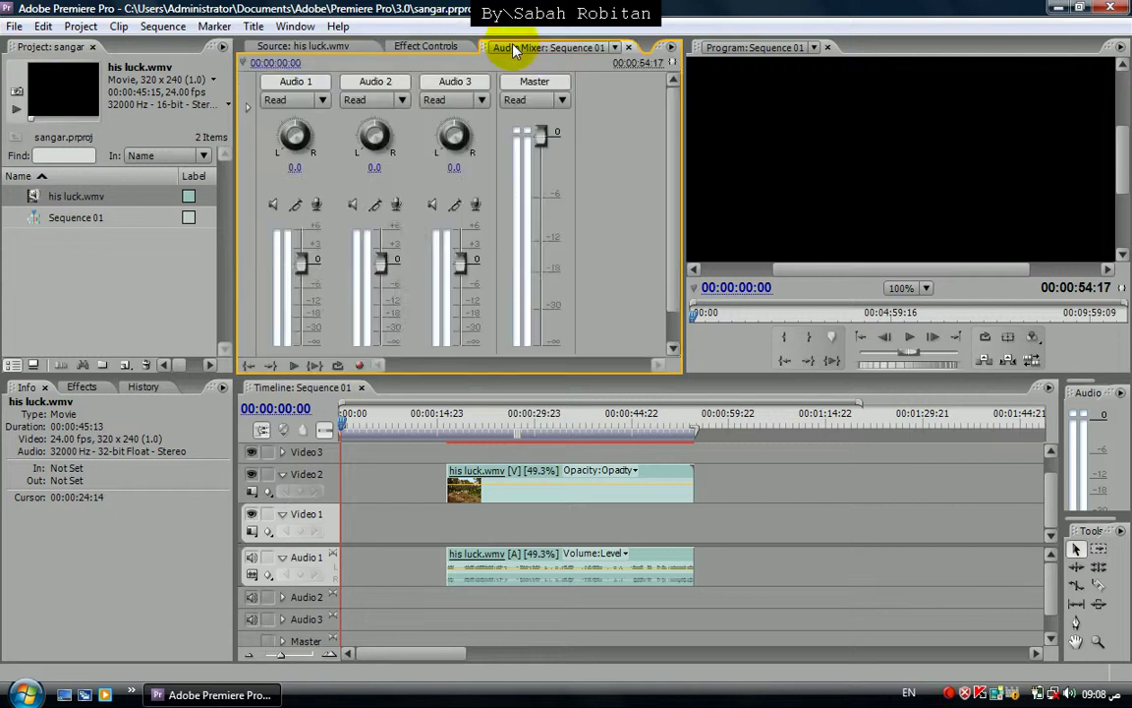
left_click(344, 47)
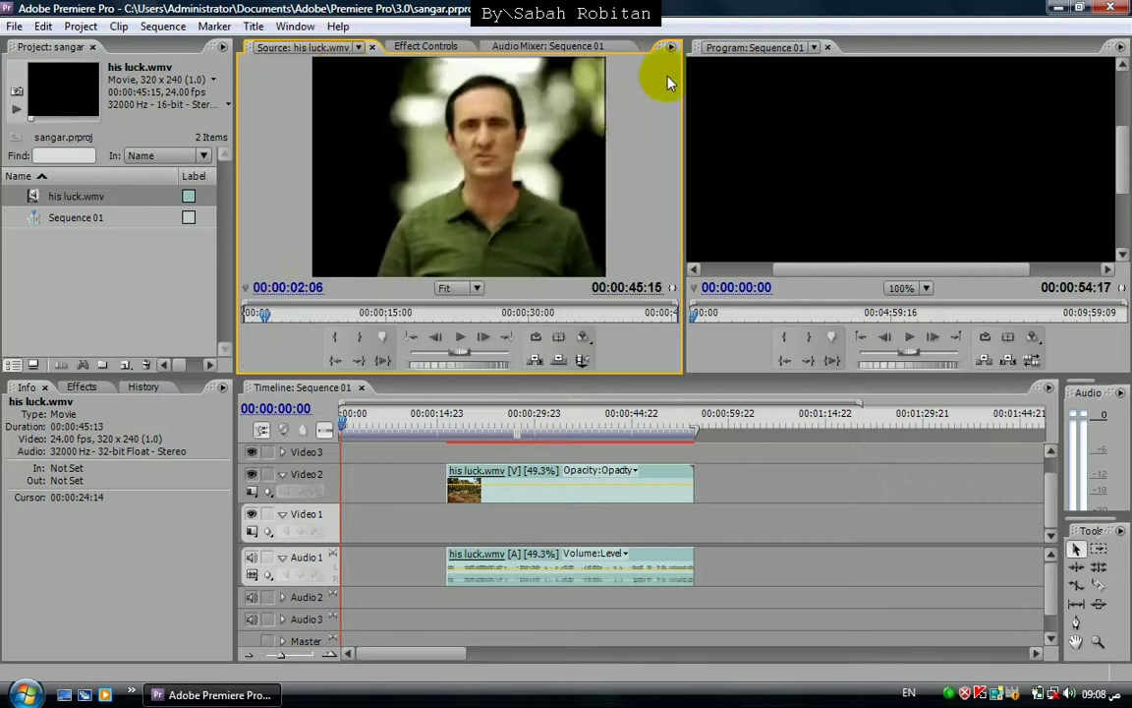
left_click(759, 47)
left_click(652, 270)
left_click(1077, 583)
left_click(1076, 550)
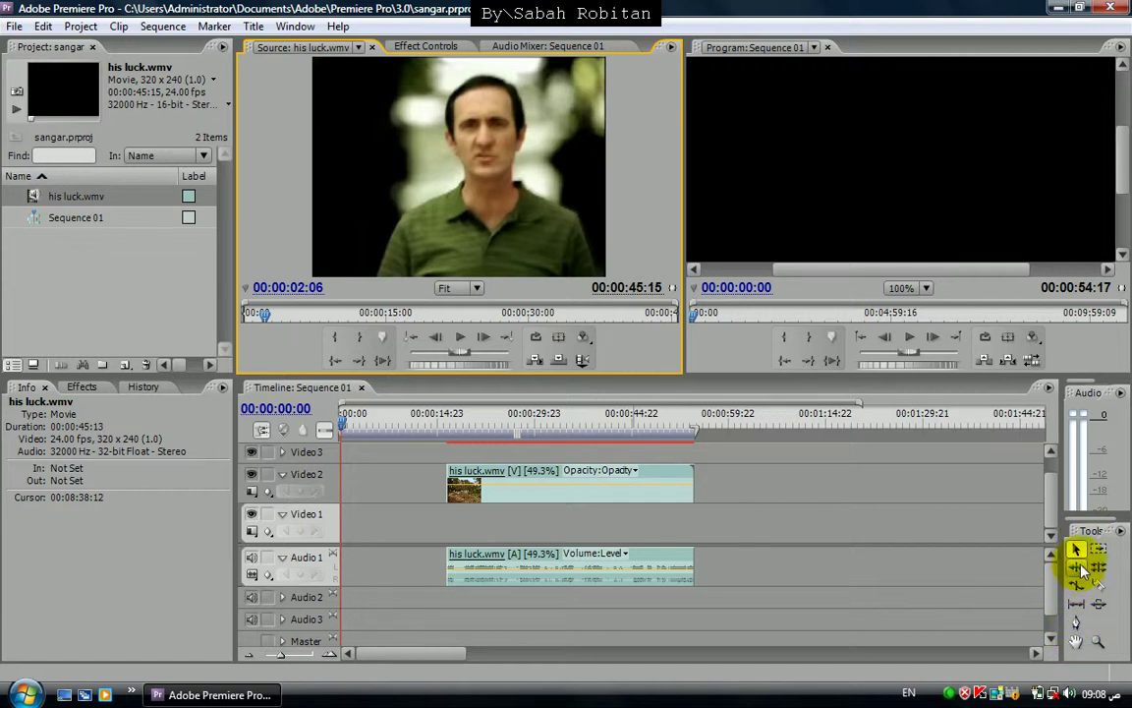